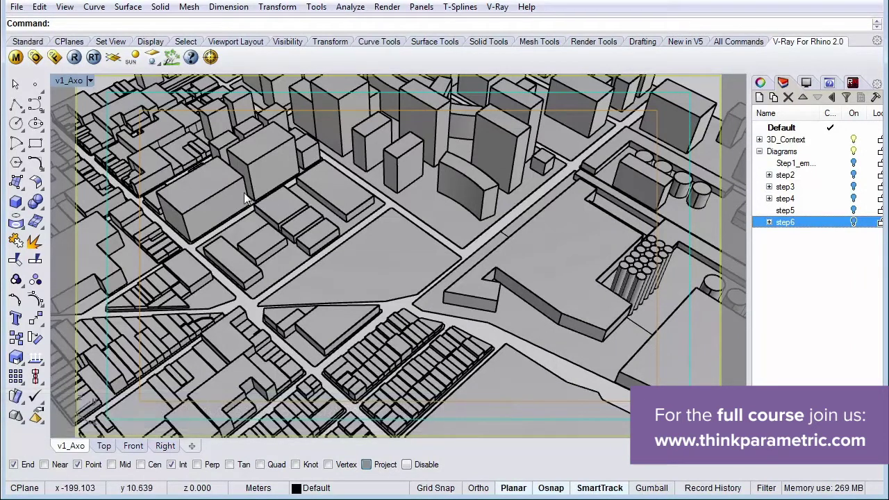
View the last render in the V-Ray frame buffer, reposition its window and close it
left_click(55, 60)
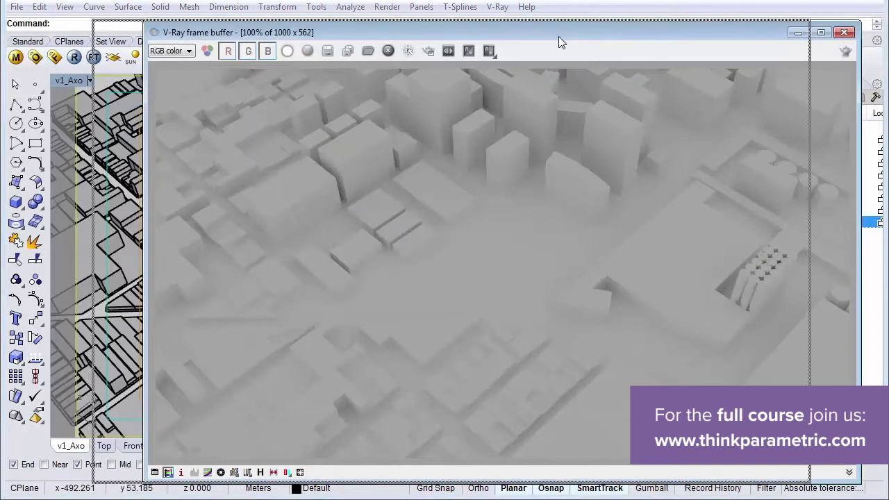
left_click_drag(558, 34, 508, 33)
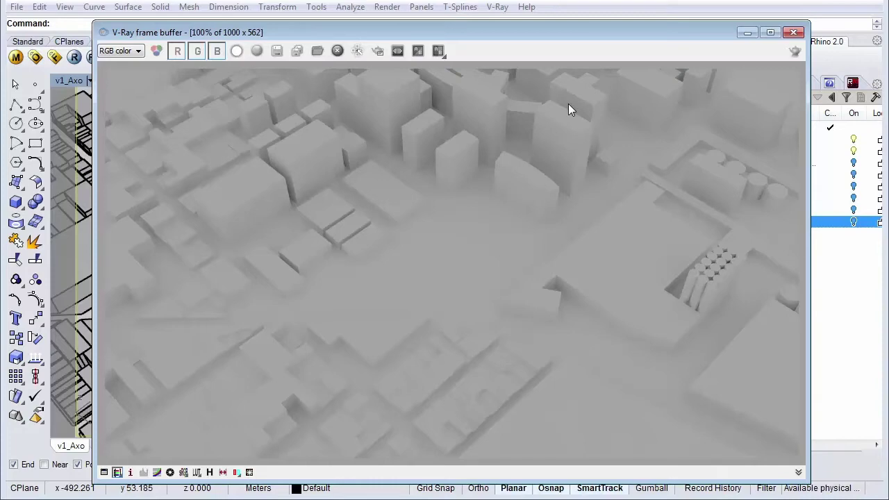
left_click(794, 32)
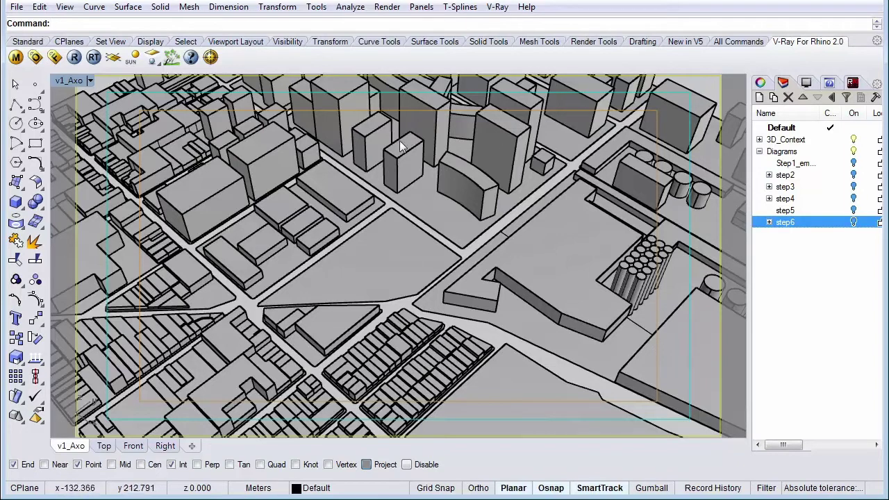
Load the Exterior render preset 02_Low_Quality_Exterior in the V-Ray options
left_click(35, 57)
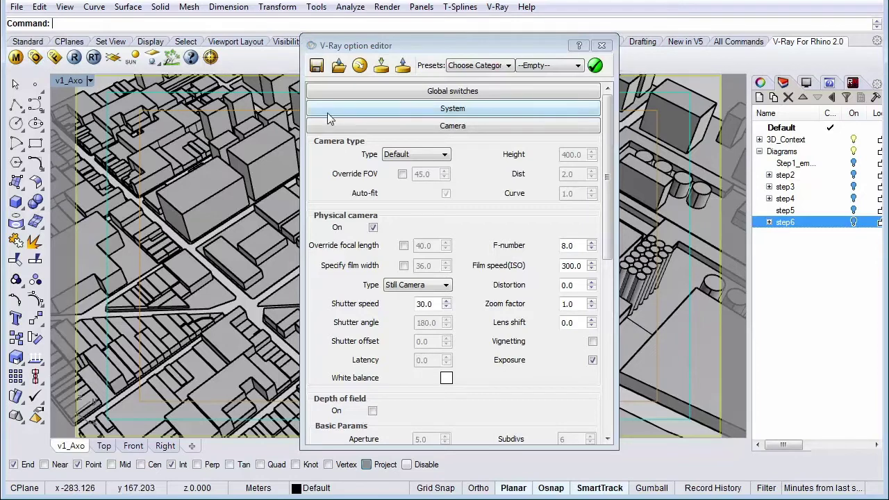
left_click(363, 129)
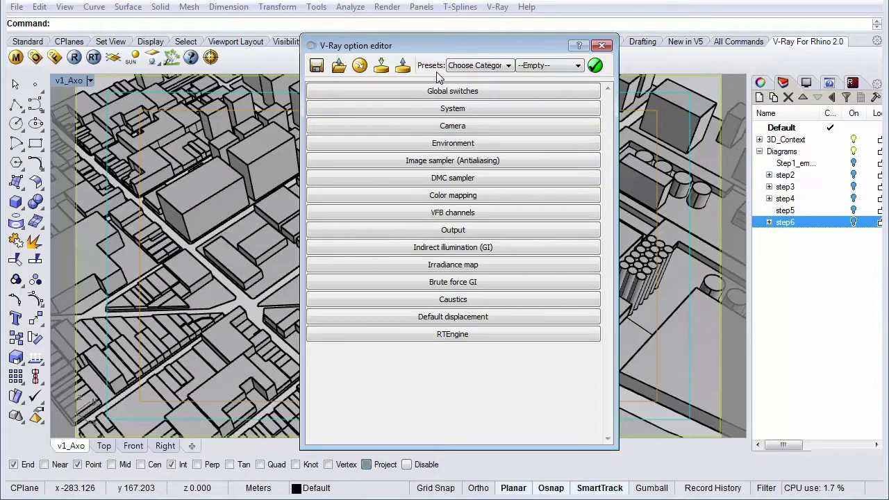
left_click(506, 66)
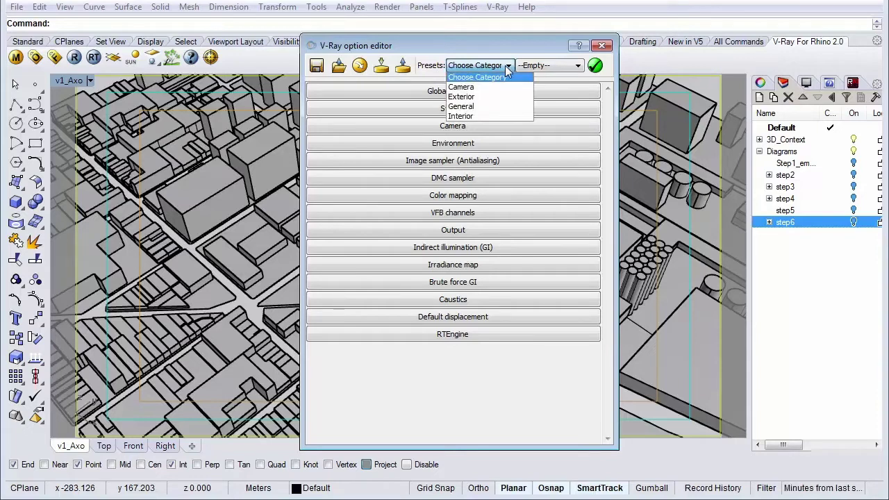
left_click(486, 97)
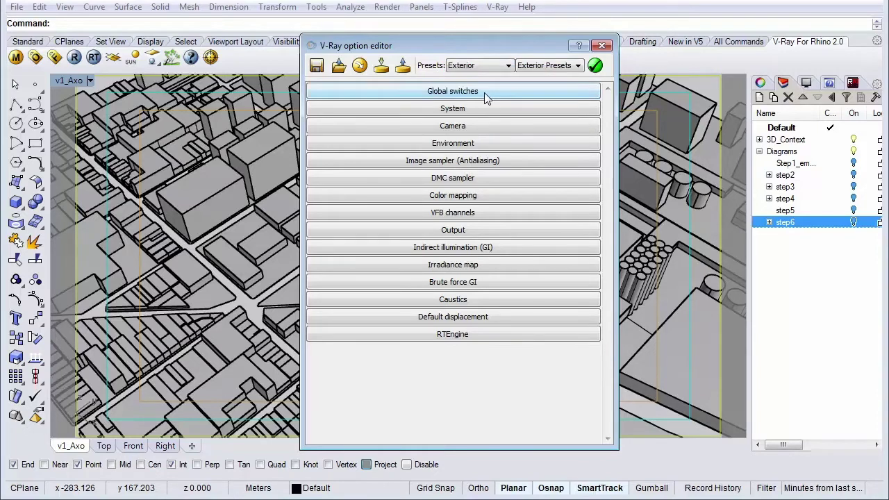
left_click(550, 66)
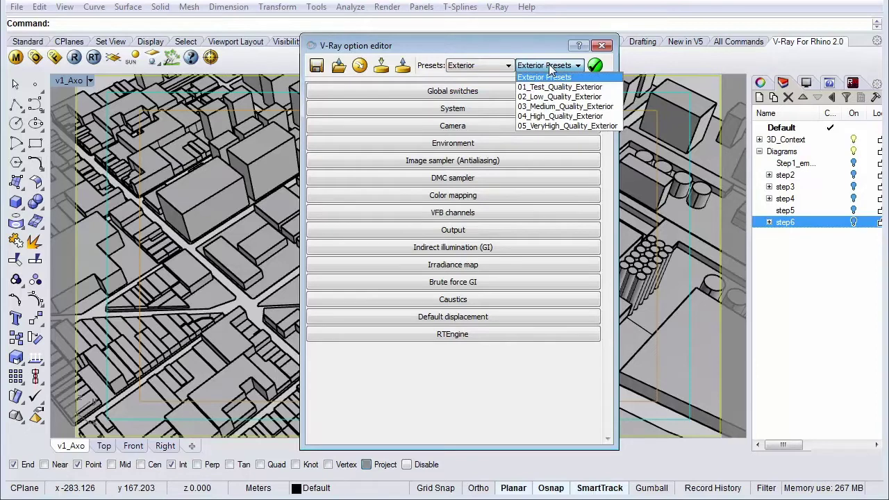
left_click(561, 97)
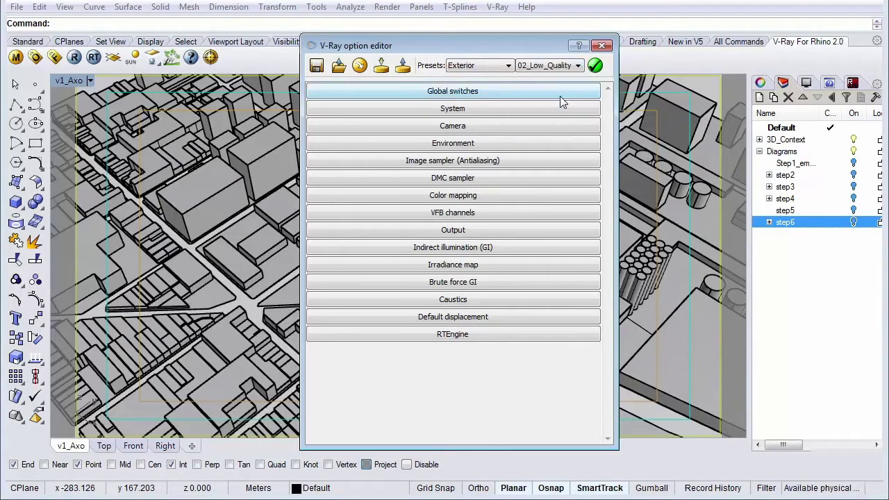
left_click(595, 66)
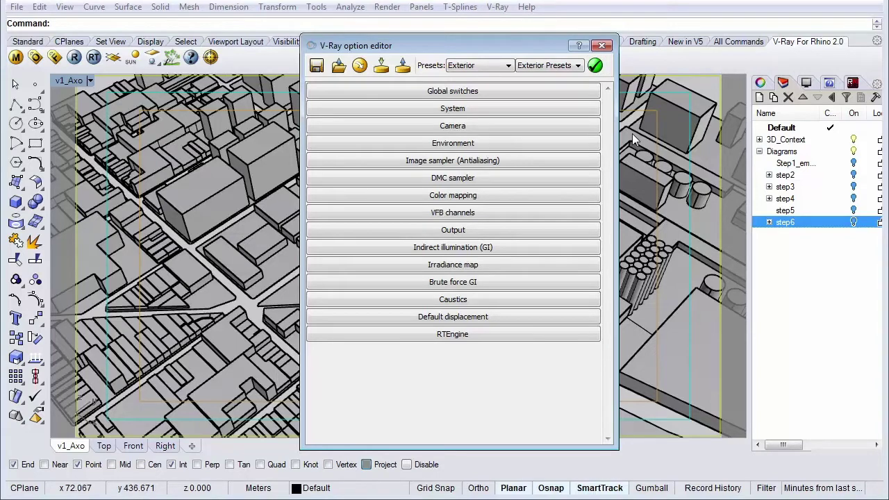
Set the physical camera's film speed (ISO) to 300 and close the V-Ray options
left_click(485, 128)
left_click_drag(606, 142, 610, 182)
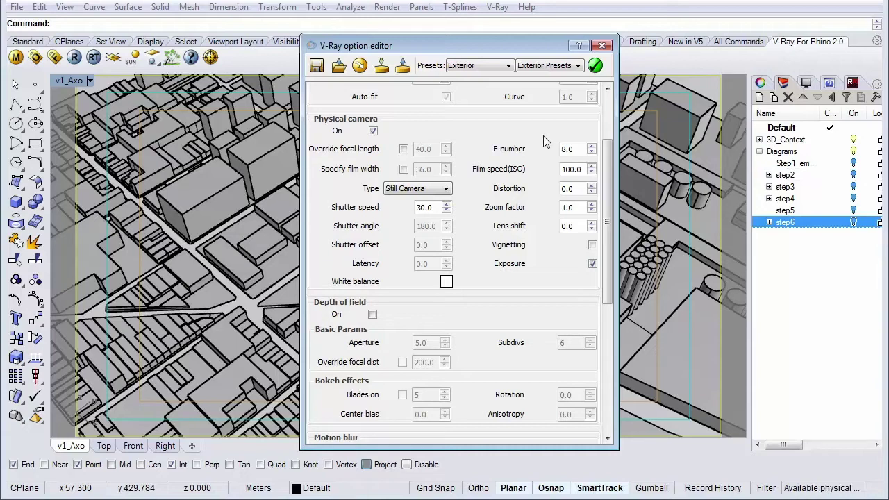
double_click(571, 170)
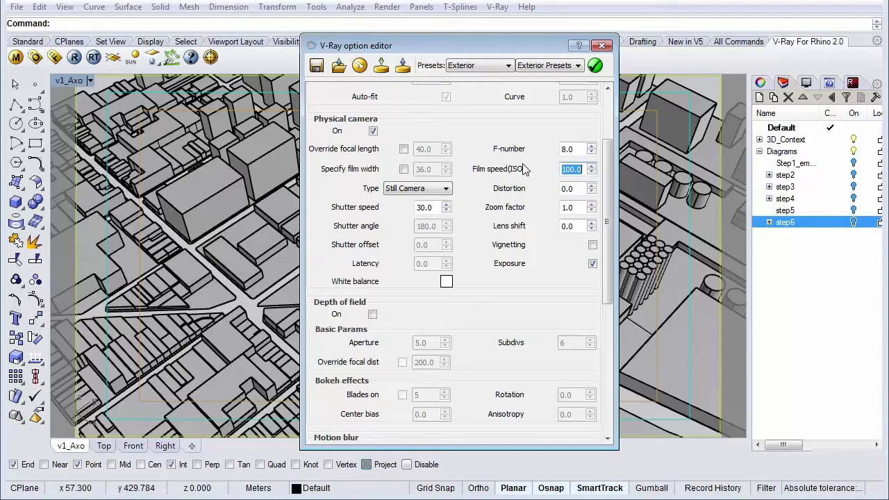
type("300")
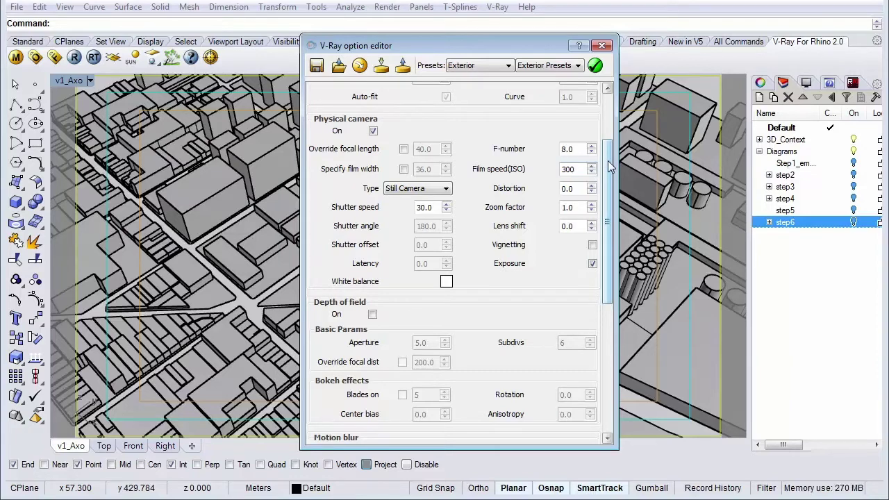
left_click(608, 166)
left_click_drag(608, 165, 610, 193)
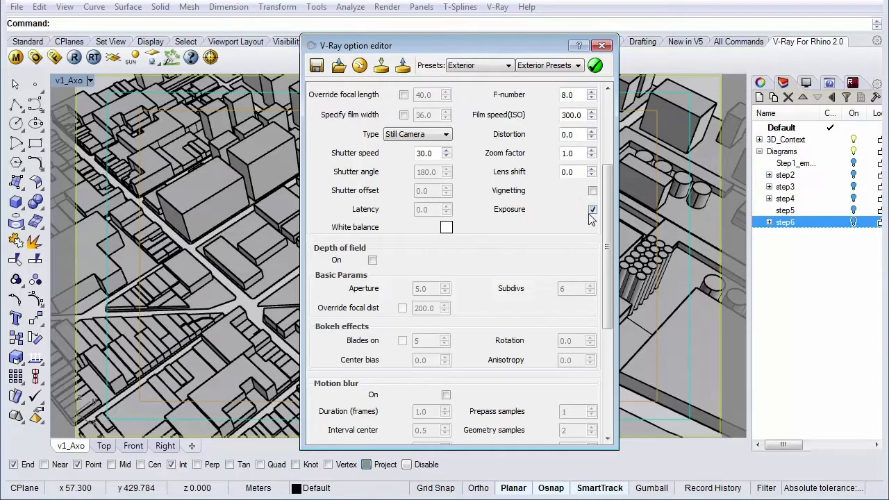
left_click_drag(607, 201, 618, 146)
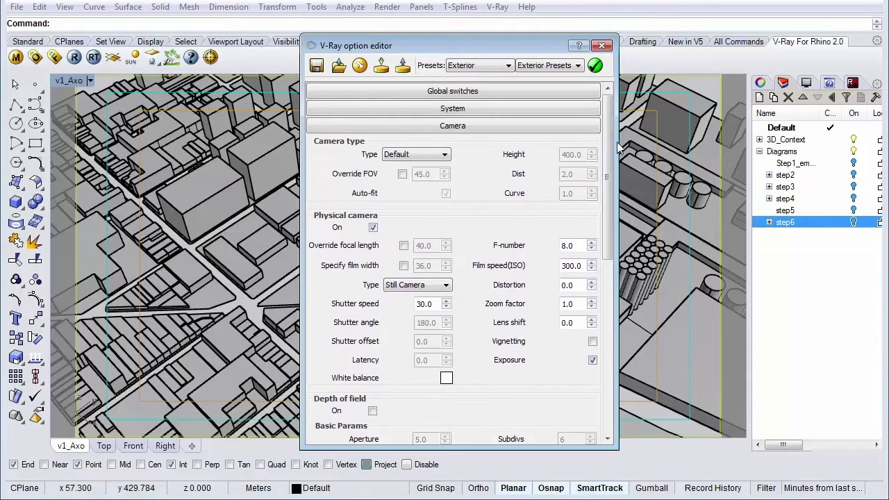
left_click(601, 46)
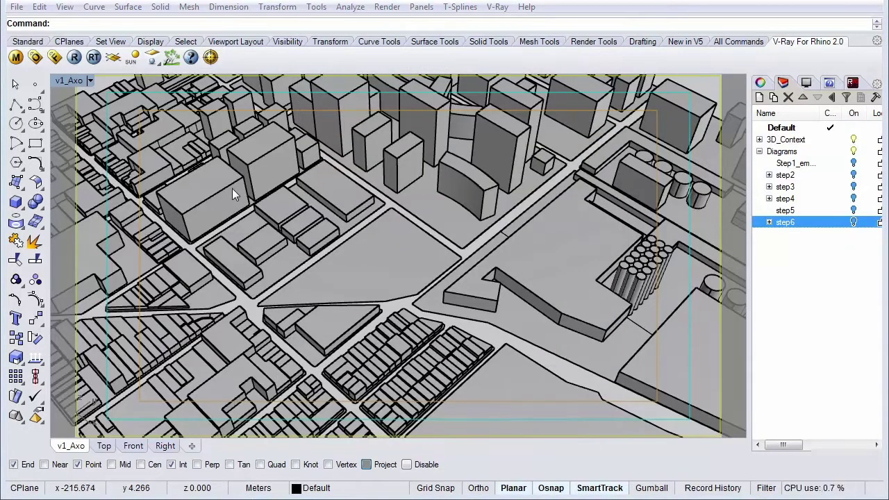
Render the v1_Axo view with V-Ray, then close the frame buffer and the progress window
left_click(75, 60)
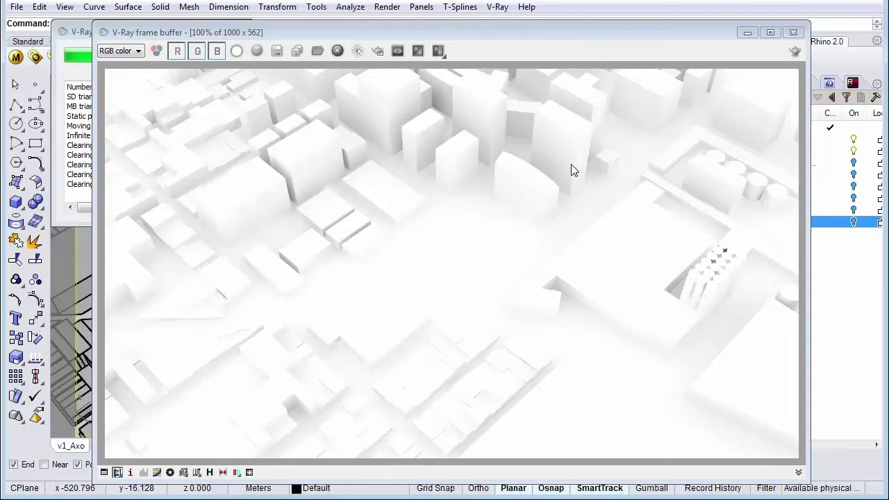
left_click(793, 35)
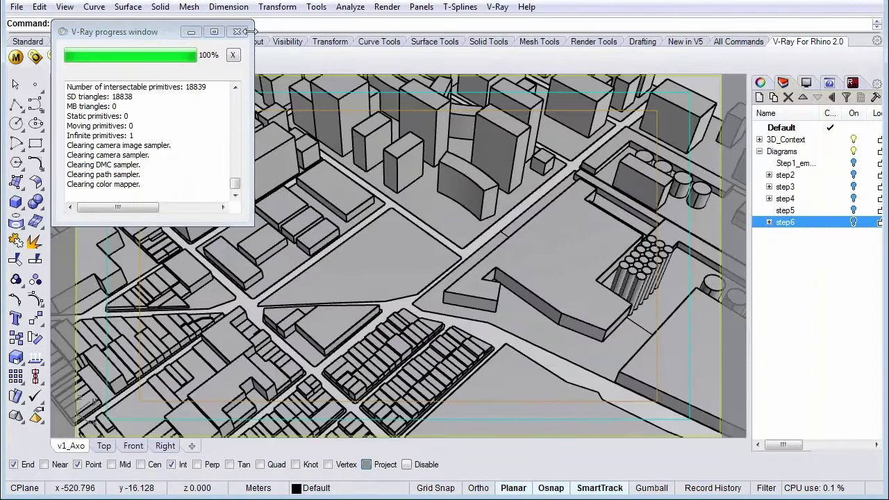
left_click(239, 32)
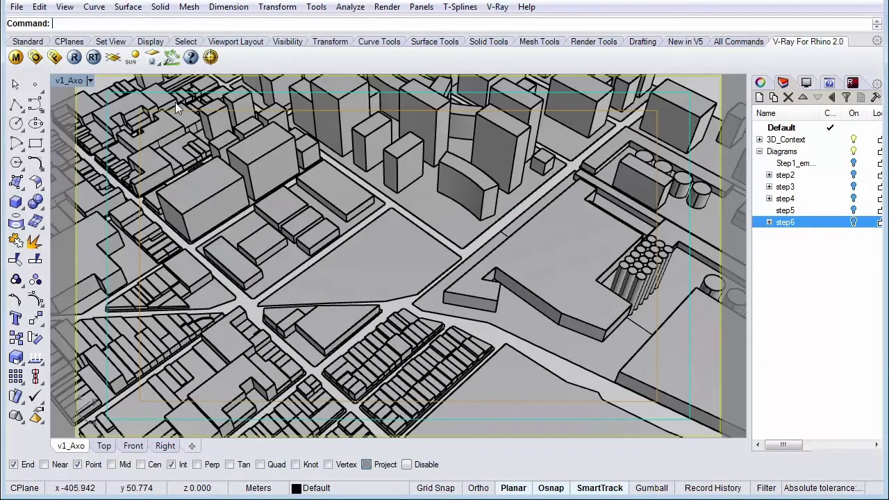
Turn on ambient occlusion in the indirect illumination settings with a radius of 50, and close the options
left_click(36, 57)
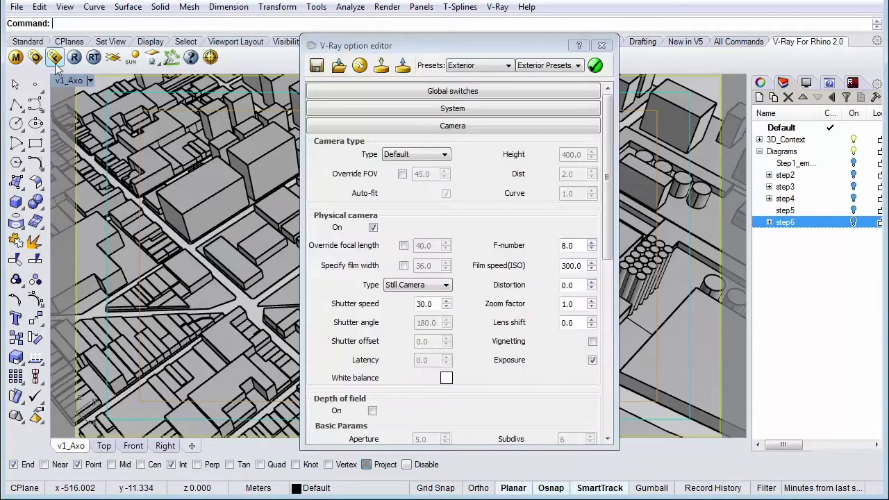
left_click(579, 129)
left_click_drag(528, 46, 517, 39)
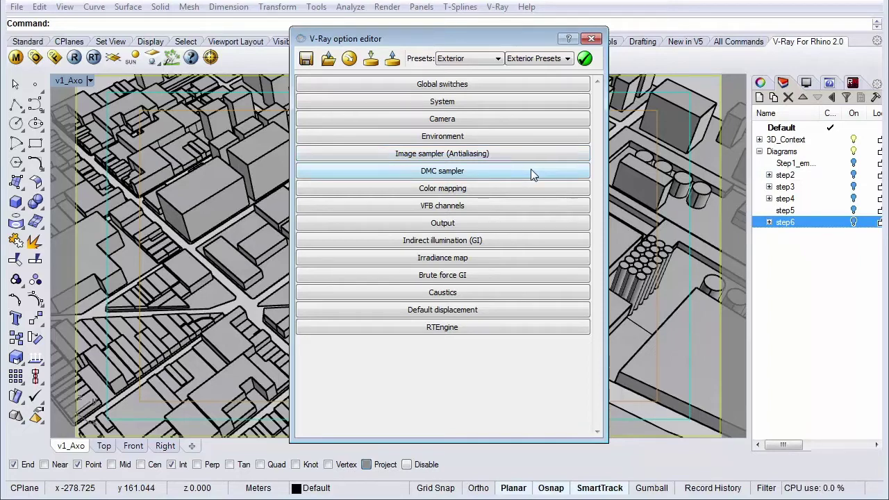
left_click(523, 240)
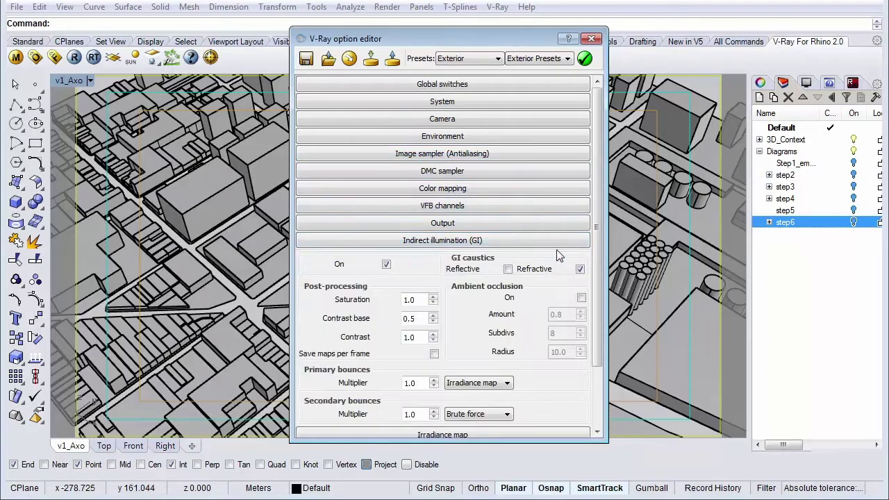
left_click_drag(595, 291, 599, 359)
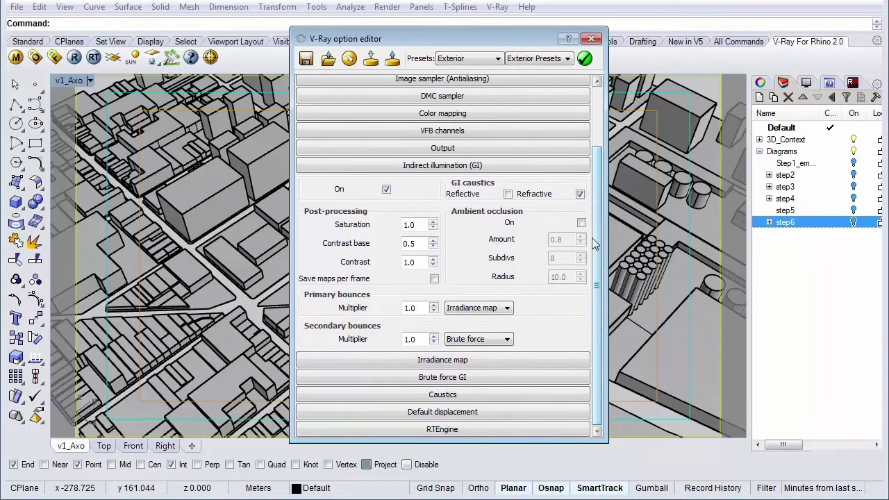
left_click(581, 223)
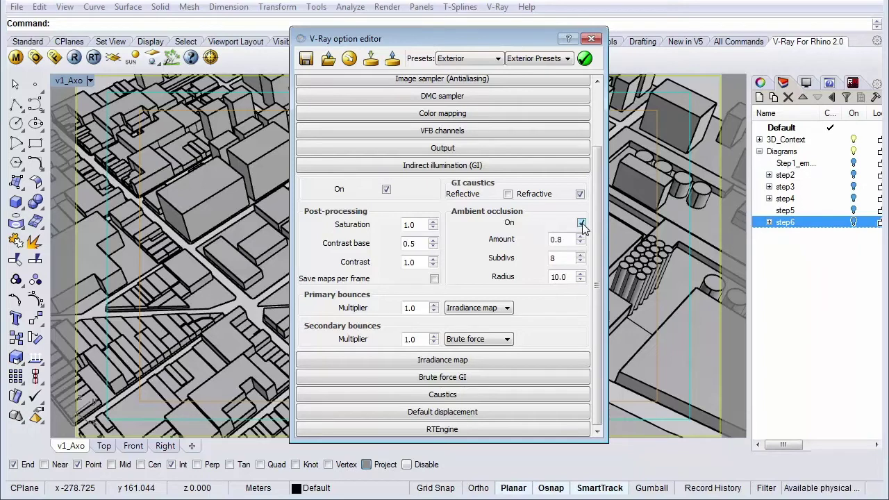
double_click(563, 277)
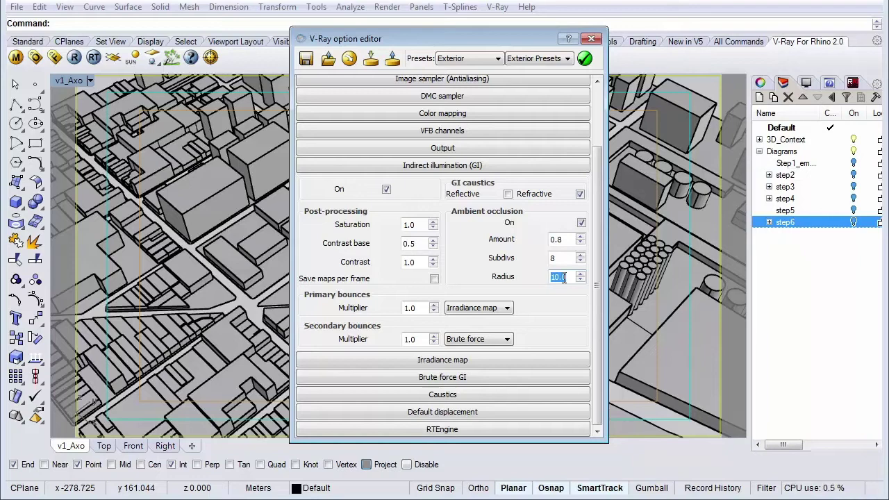
type("50")
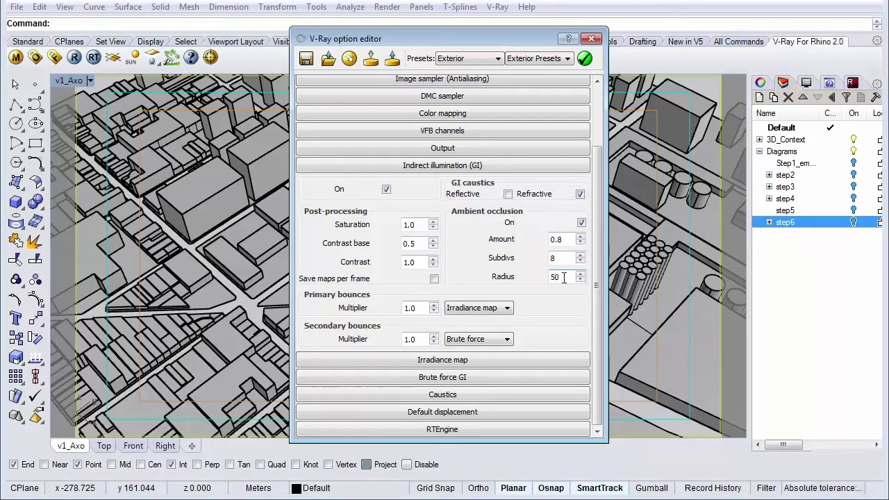
left_click(562, 257)
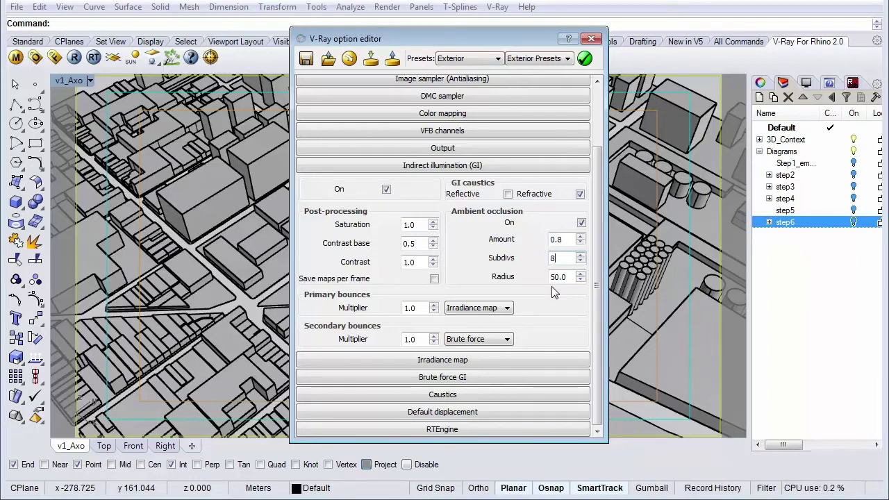
left_click(590, 39)
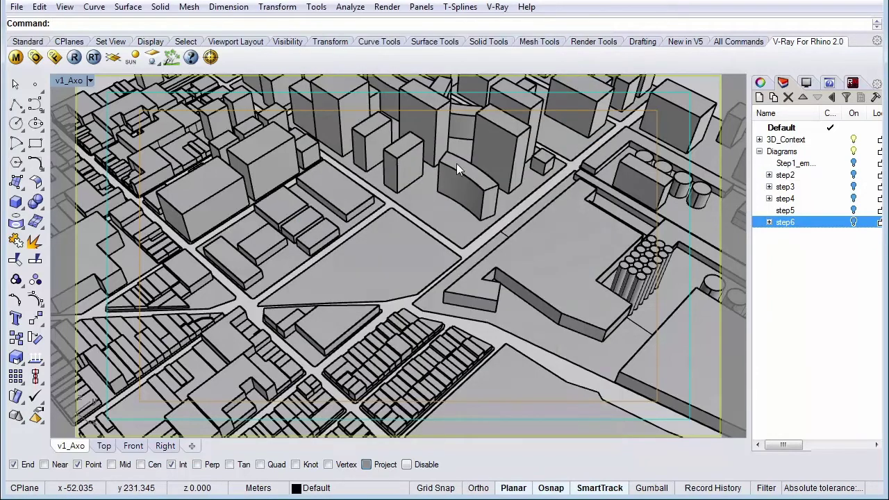
Render the v1_Axo view again with ambient occlusion and close both render windows
left_click(73, 57)
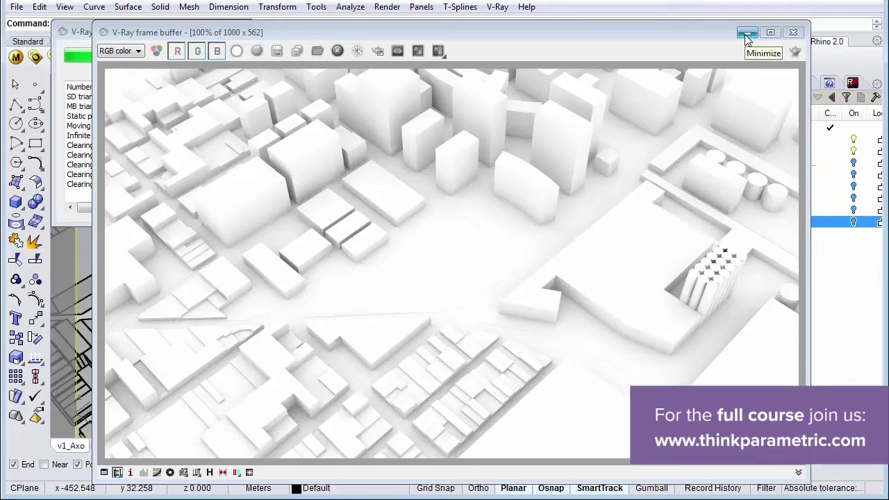
left_click(792, 32)
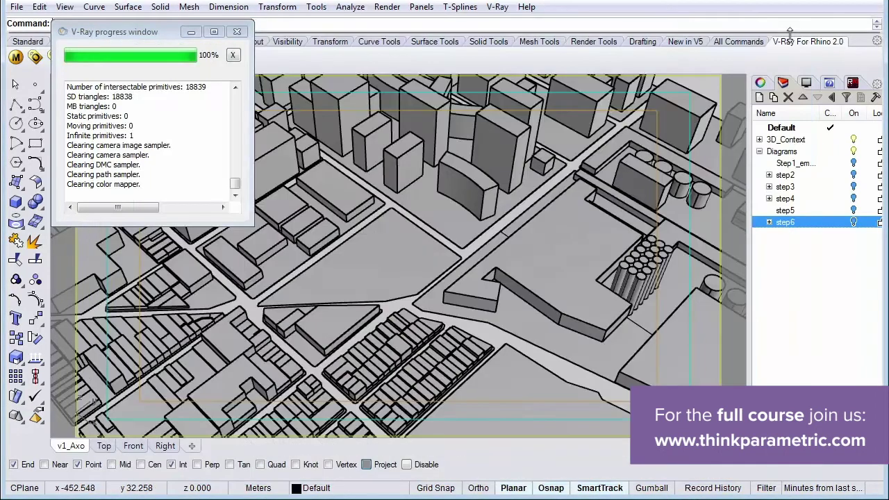
left_click(237, 31)
Reopen the V-Ray options to check the ambient occlusion switch, then close them
left_click(36, 57)
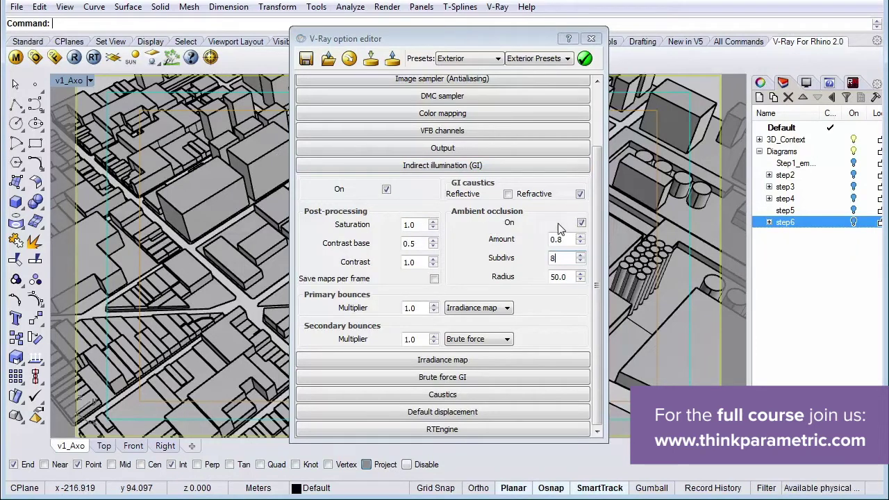
left_click(581, 222)
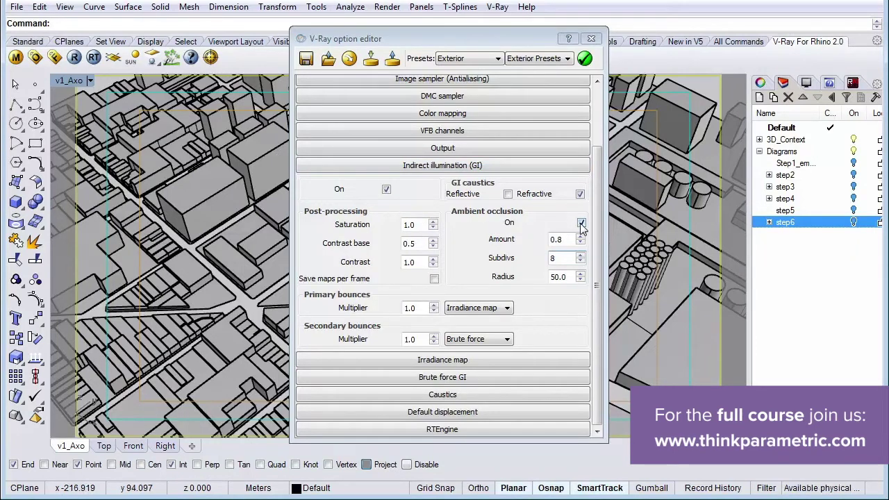
left_click(591, 40)
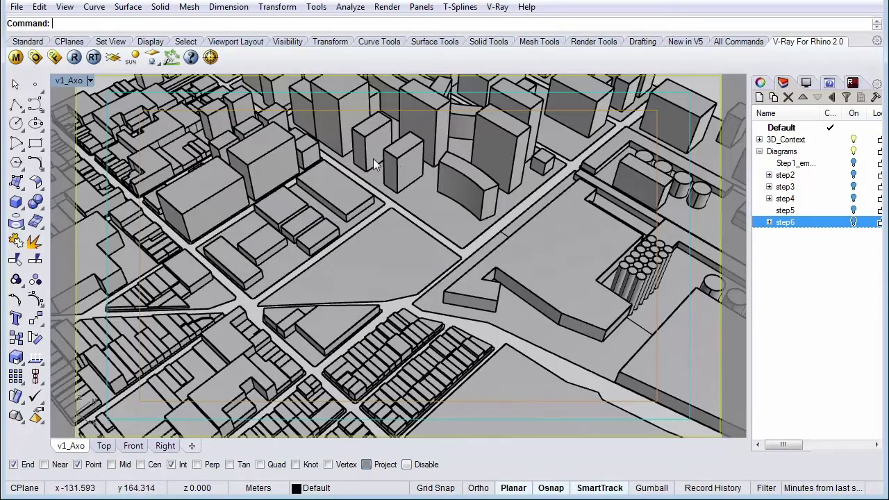
Open the last rendered image and define a render region covering about the right half of the city view
left_click(59, 61)
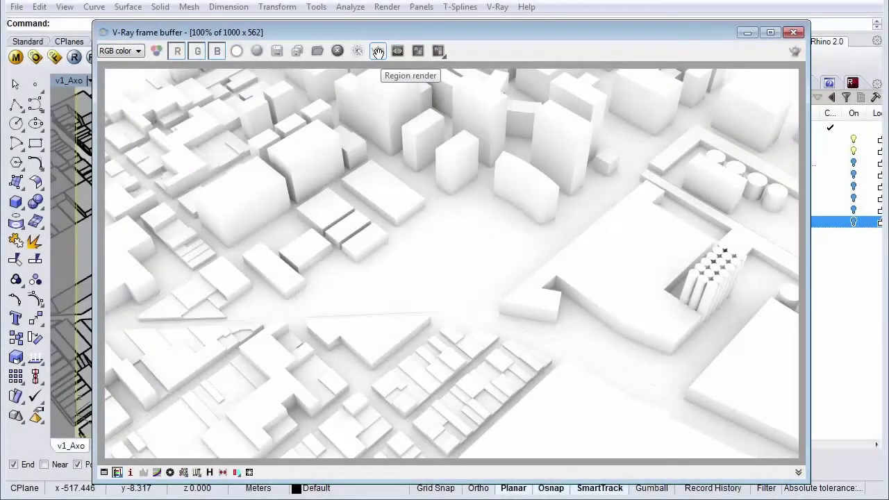
left_click(378, 53)
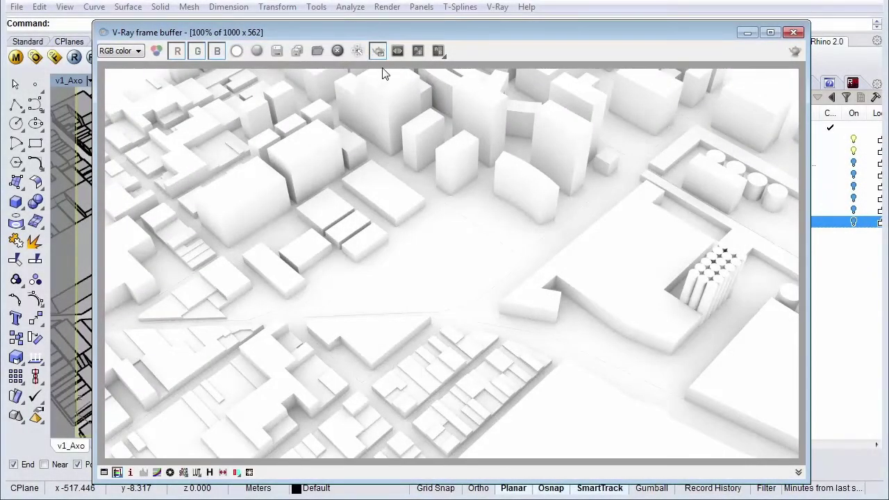
left_click_drag(383, 69, 810, 462)
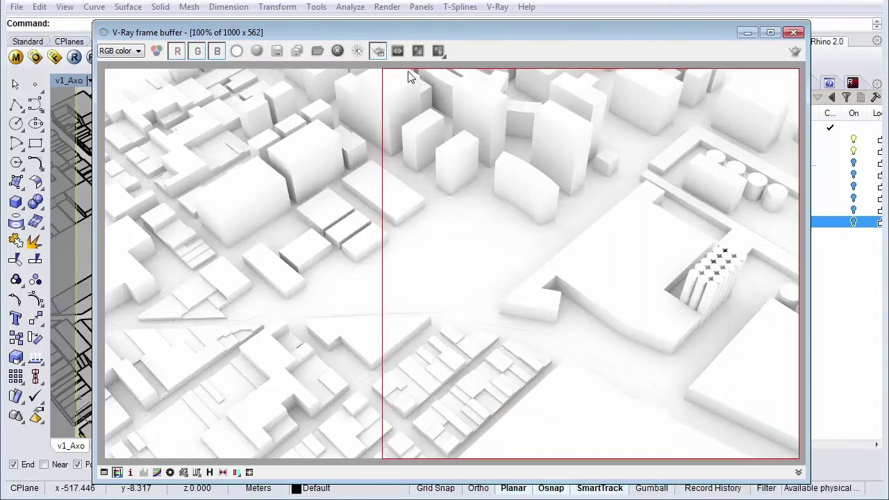
left_click_drag(429, 73, 800, 458)
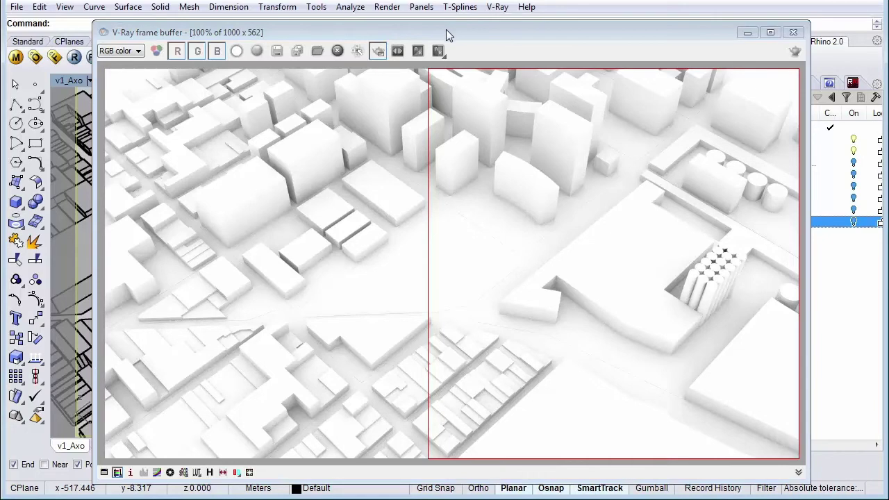
Render the selected region with ambient occlusion off for comparison, then close the frame buffer and the progress window
left_click(74, 57)
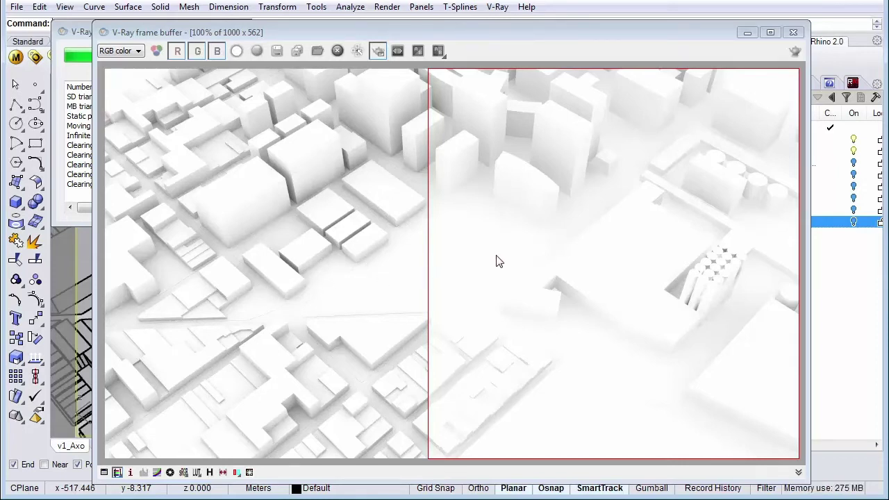
left_click(794, 34)
left_click(237, 33)
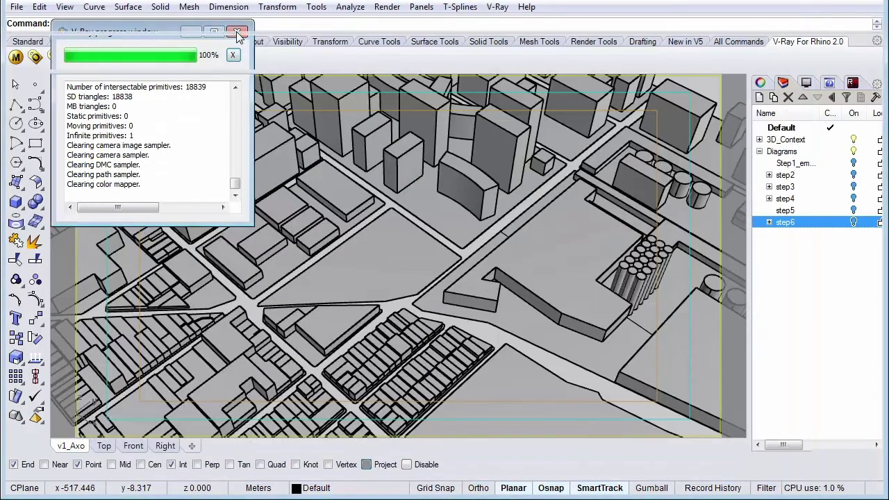
Turn ambient occlusion back on in the V-Ray indirect illumination options and set its amount to 0.4
left_click(35, 59)
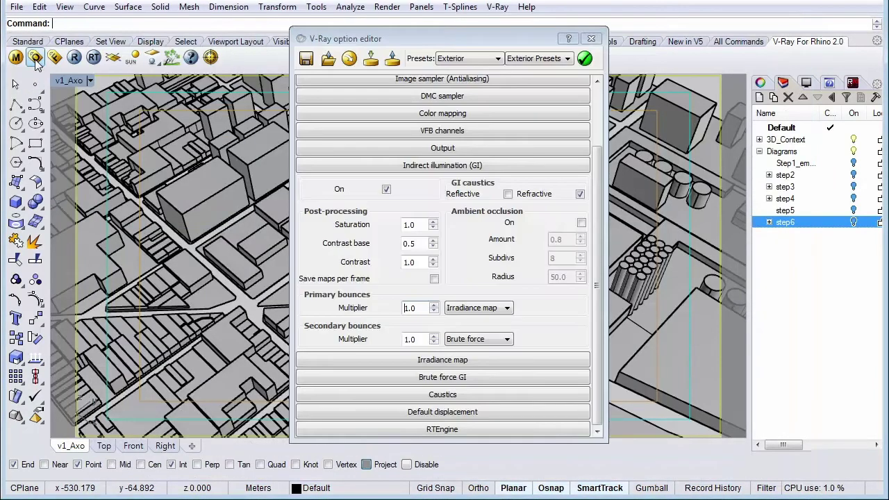
left_click(581, 224)
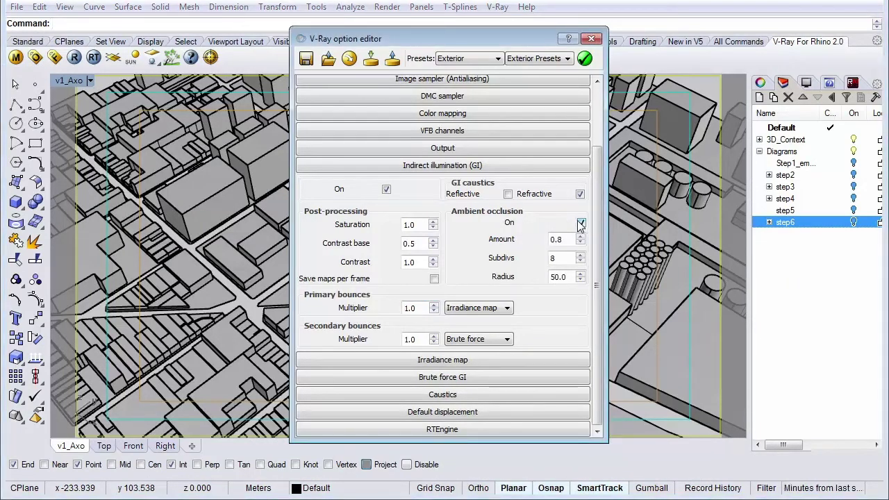
double_click(565, 238)
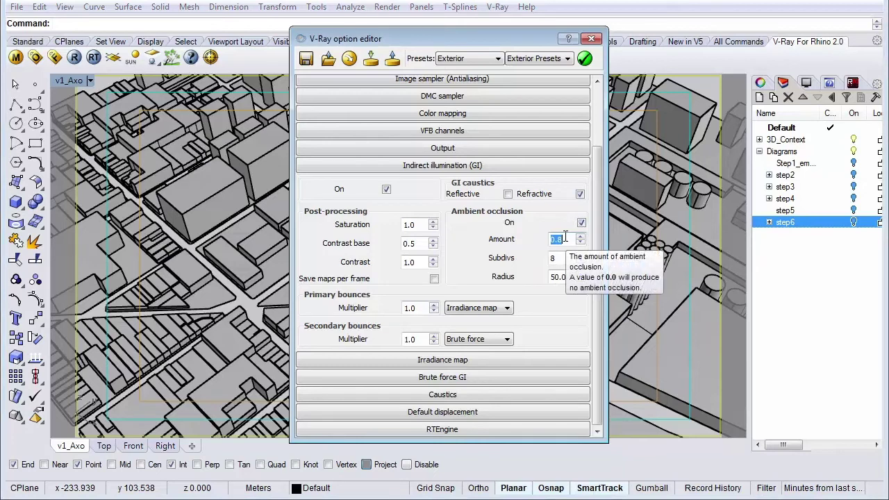
type("0.")
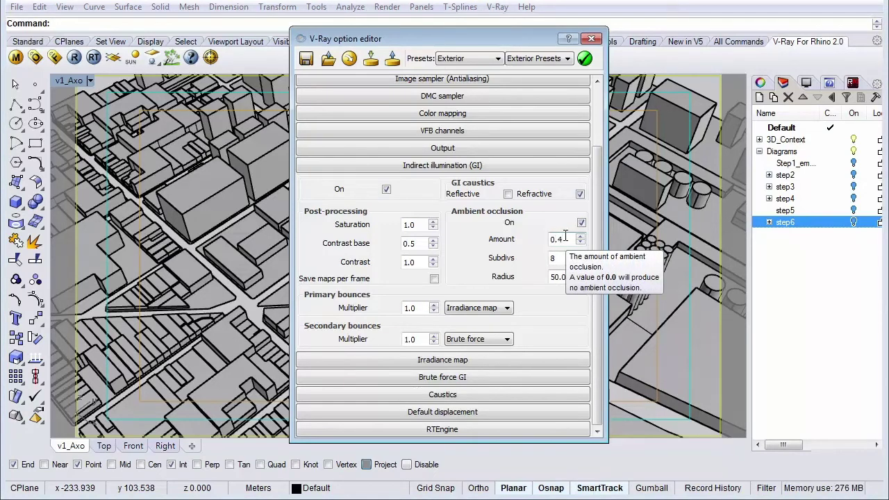
Set the ambient occlusion subdivisions to 12, collapse the indirect illumination settings and close the options
left_click(566, 259)
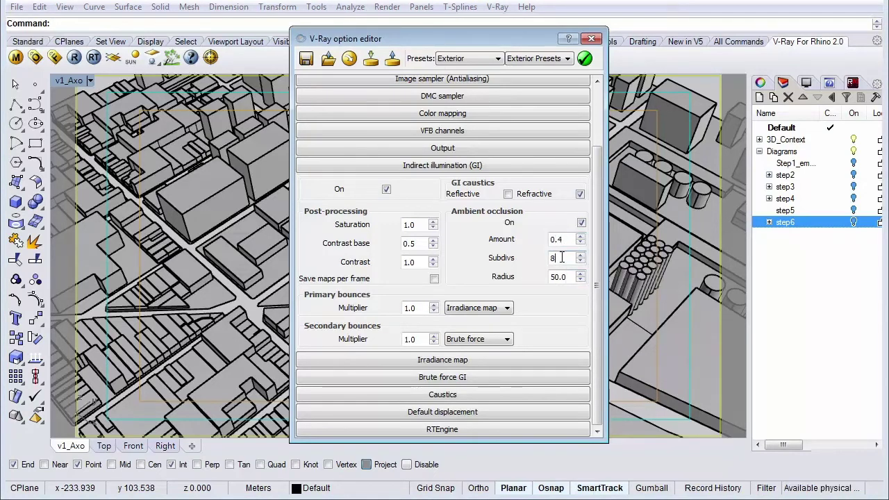
double_click(562, 257)
type("12")
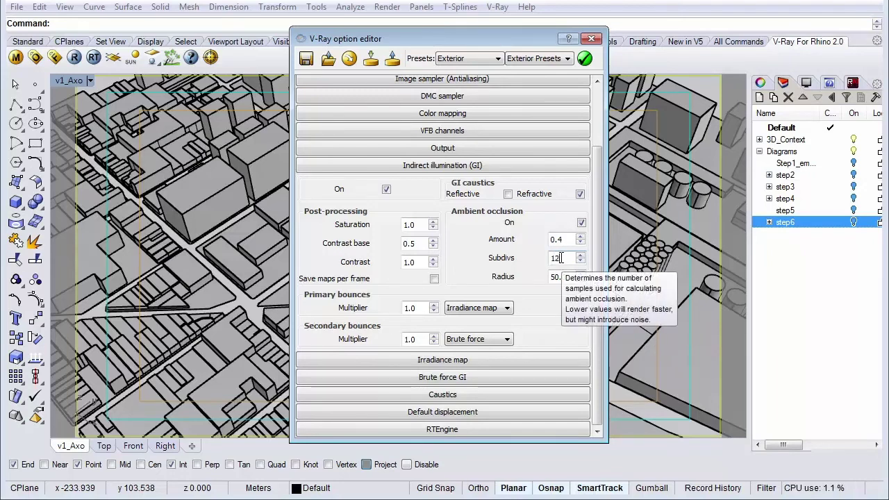
left_click(561, 277)
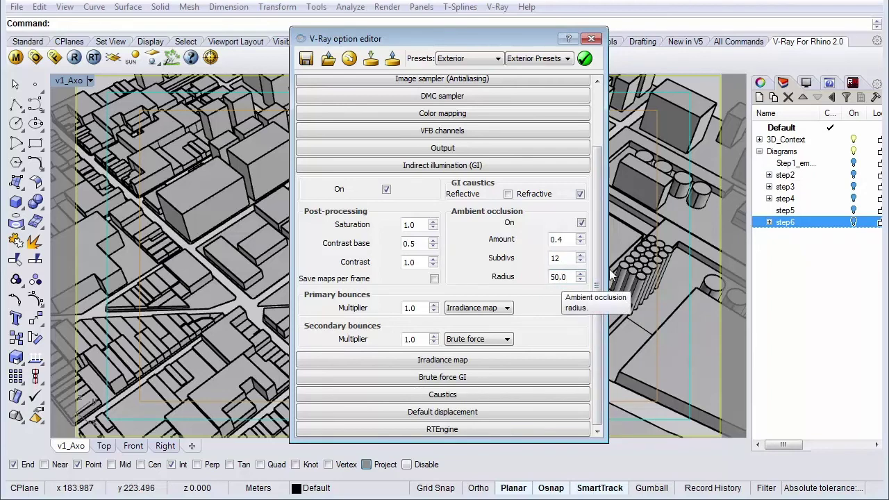
left_click(575, 169)
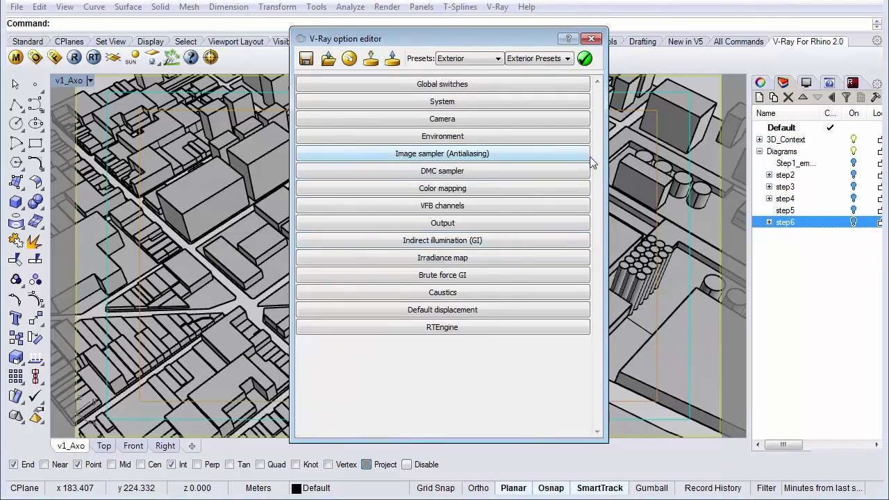
left_click(591, 38)
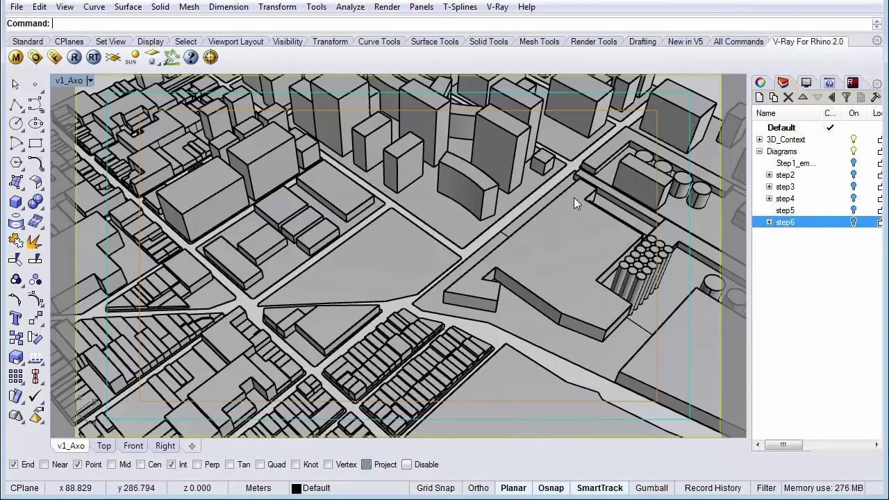